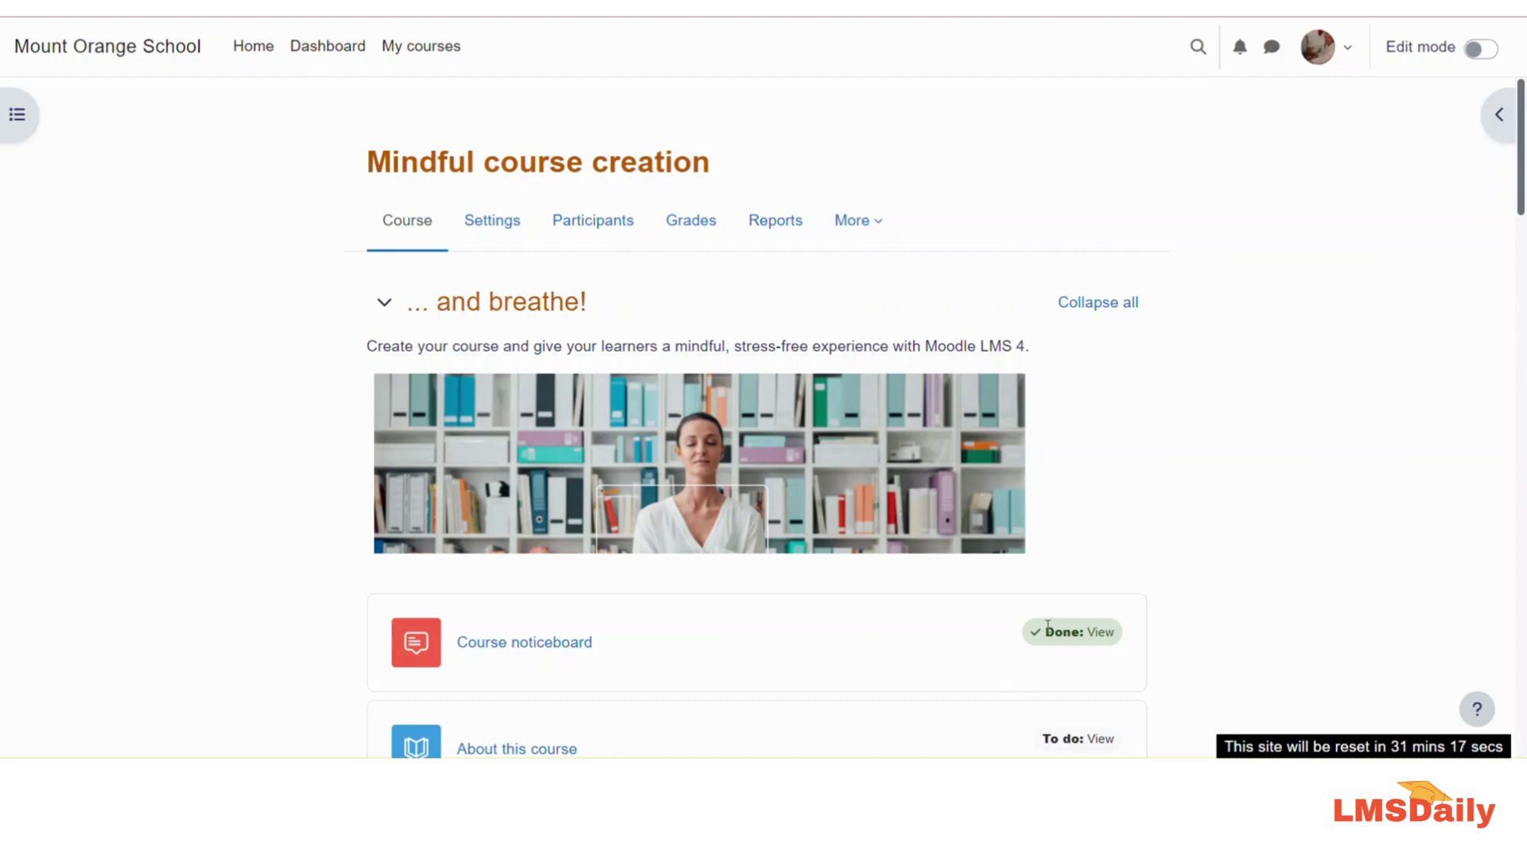
- Open the Mindful course creation Grades page and its gradebook report menu
{"action": "left_click", "coordinate": [694, 227]}
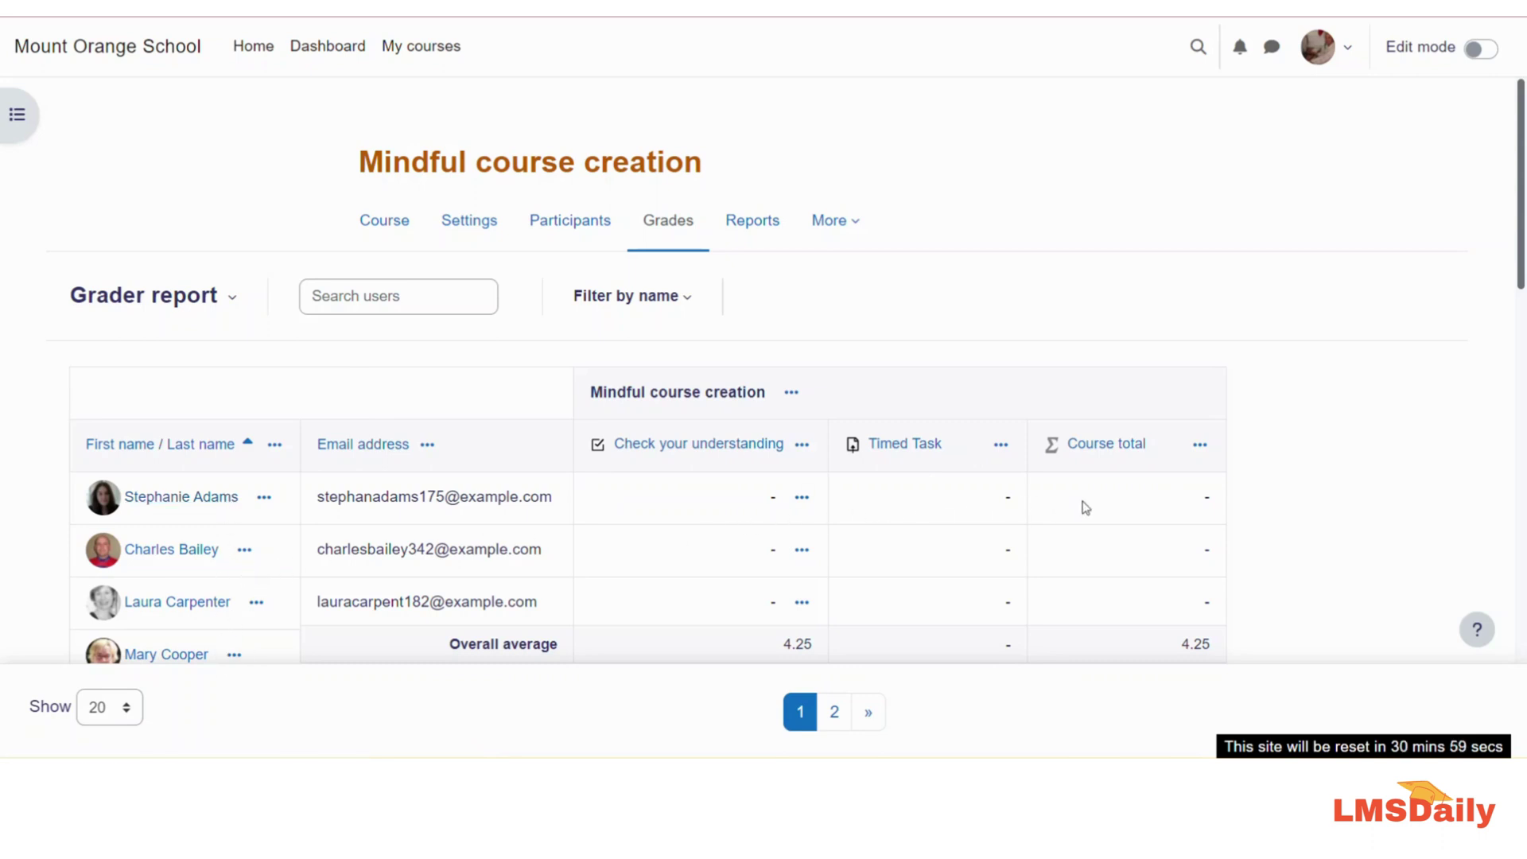
{"action": "left_click", "coordinate": [233, 302]}
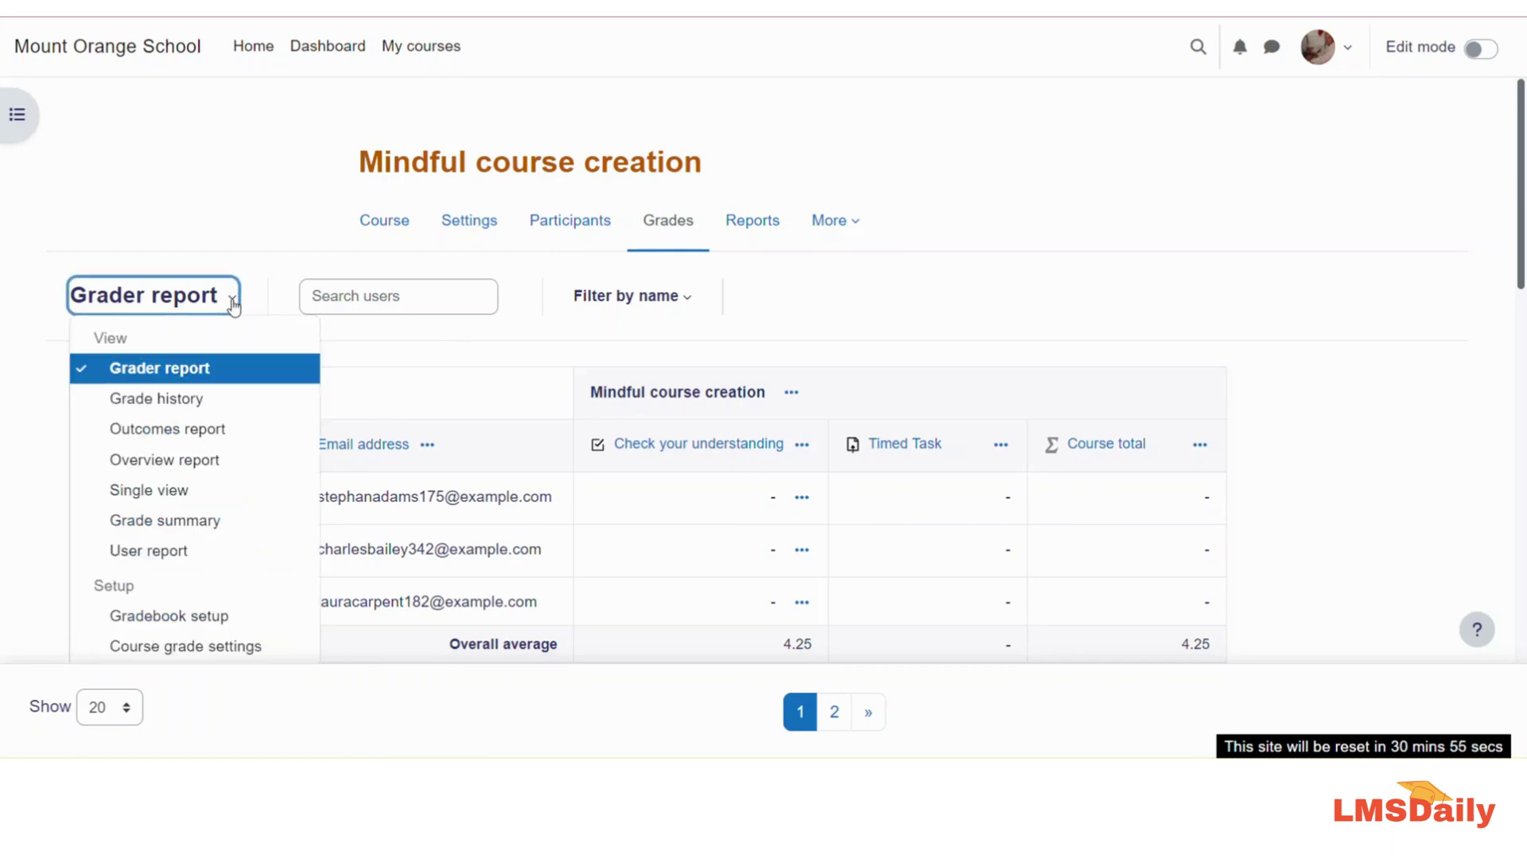
- Switch from the Grader report to the Gradebook setup page
{"action": "left_click", "coordinate": [150, 624]}
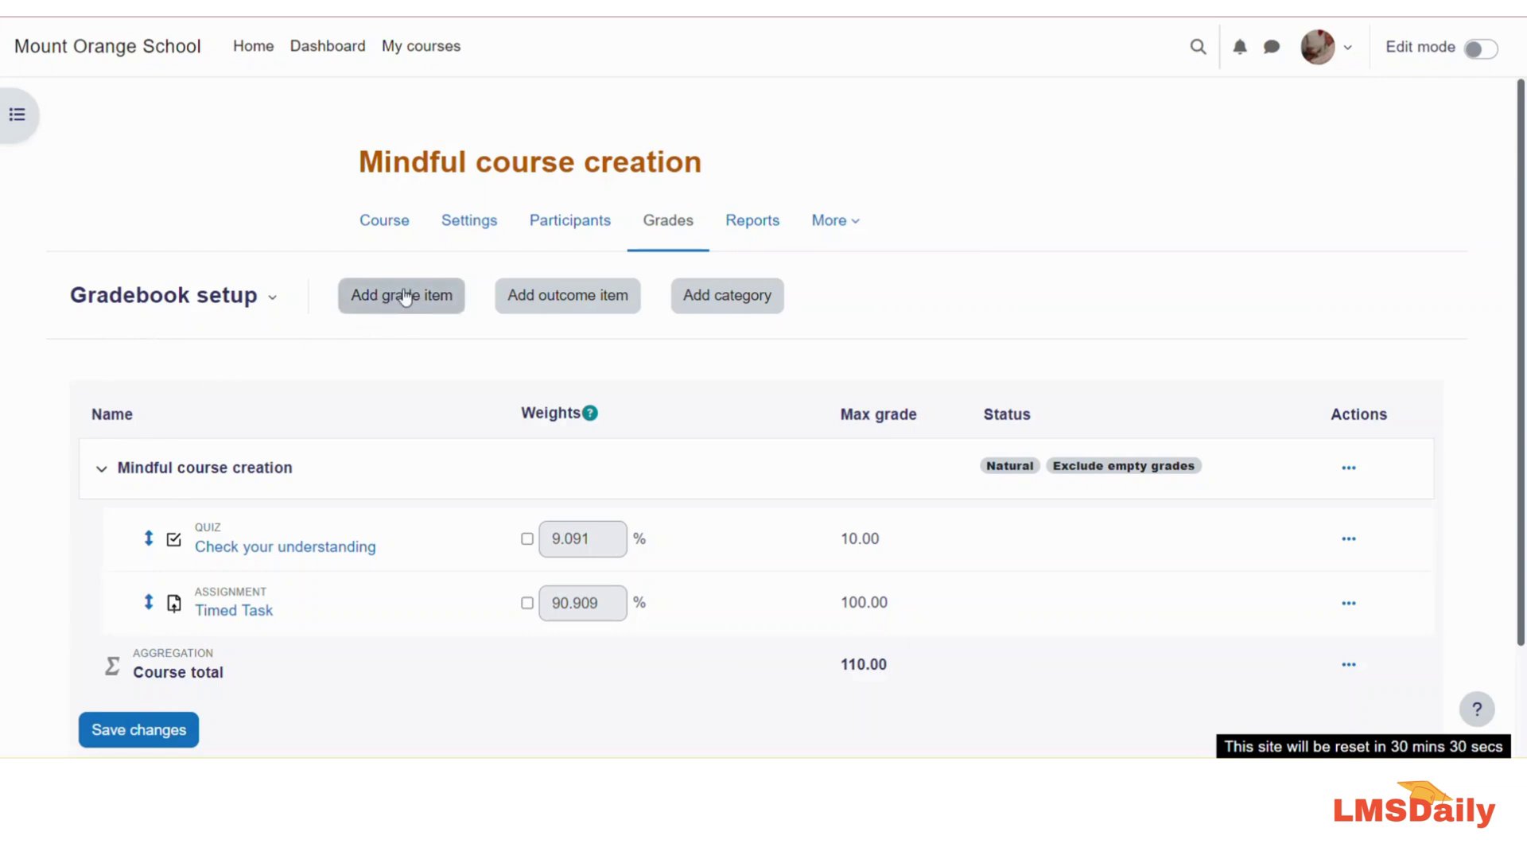
- Add a new grade item named 'Interactive Project' and leave its grade type as Value
{"action": "left_click", "coordinate": [405, 296]}
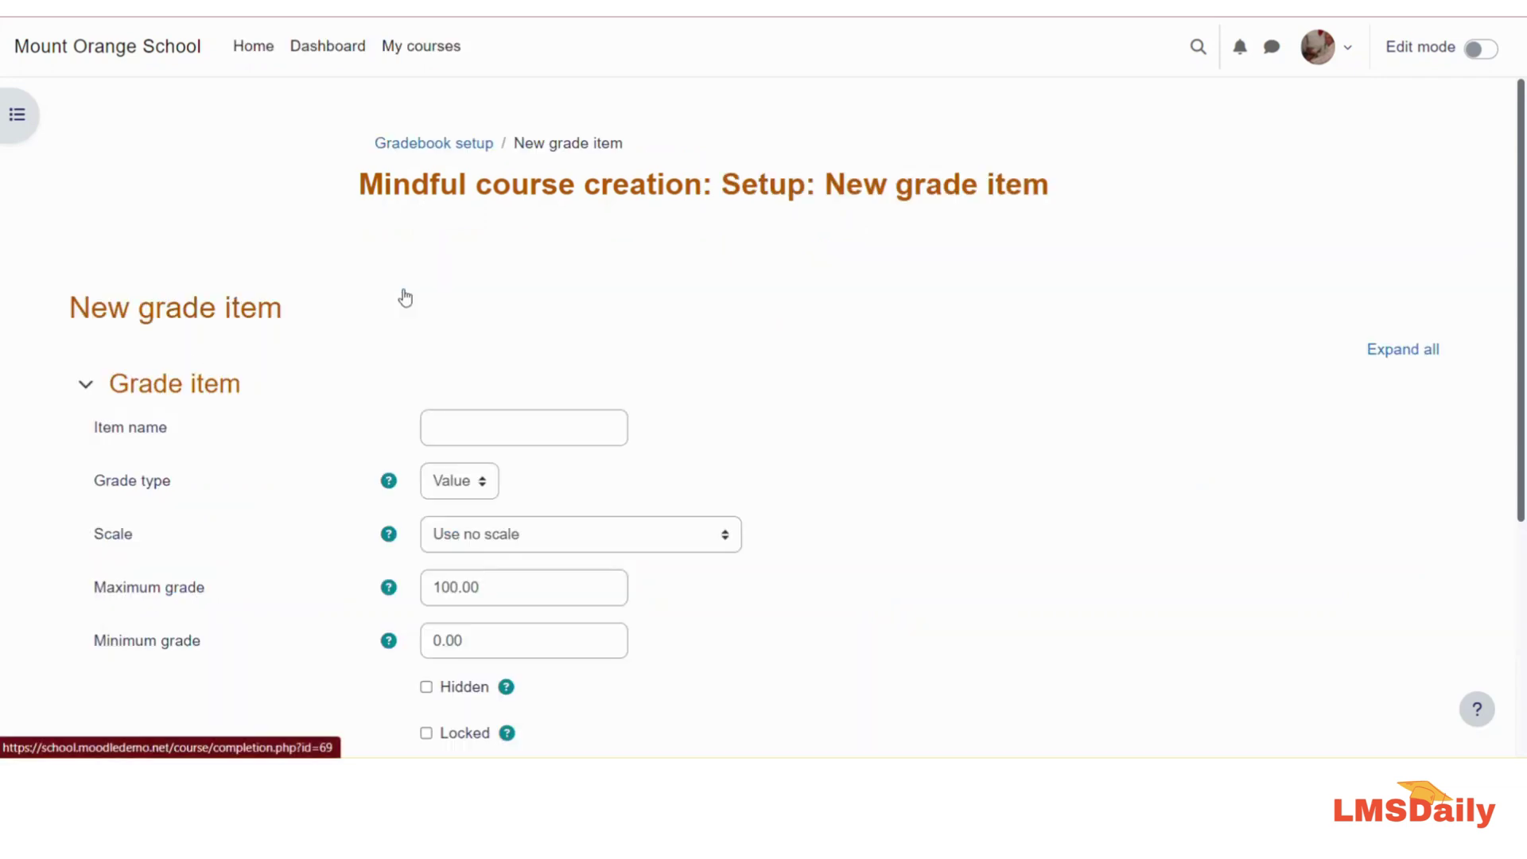
{"action": "left_click", "coordinate": [439, 430]}
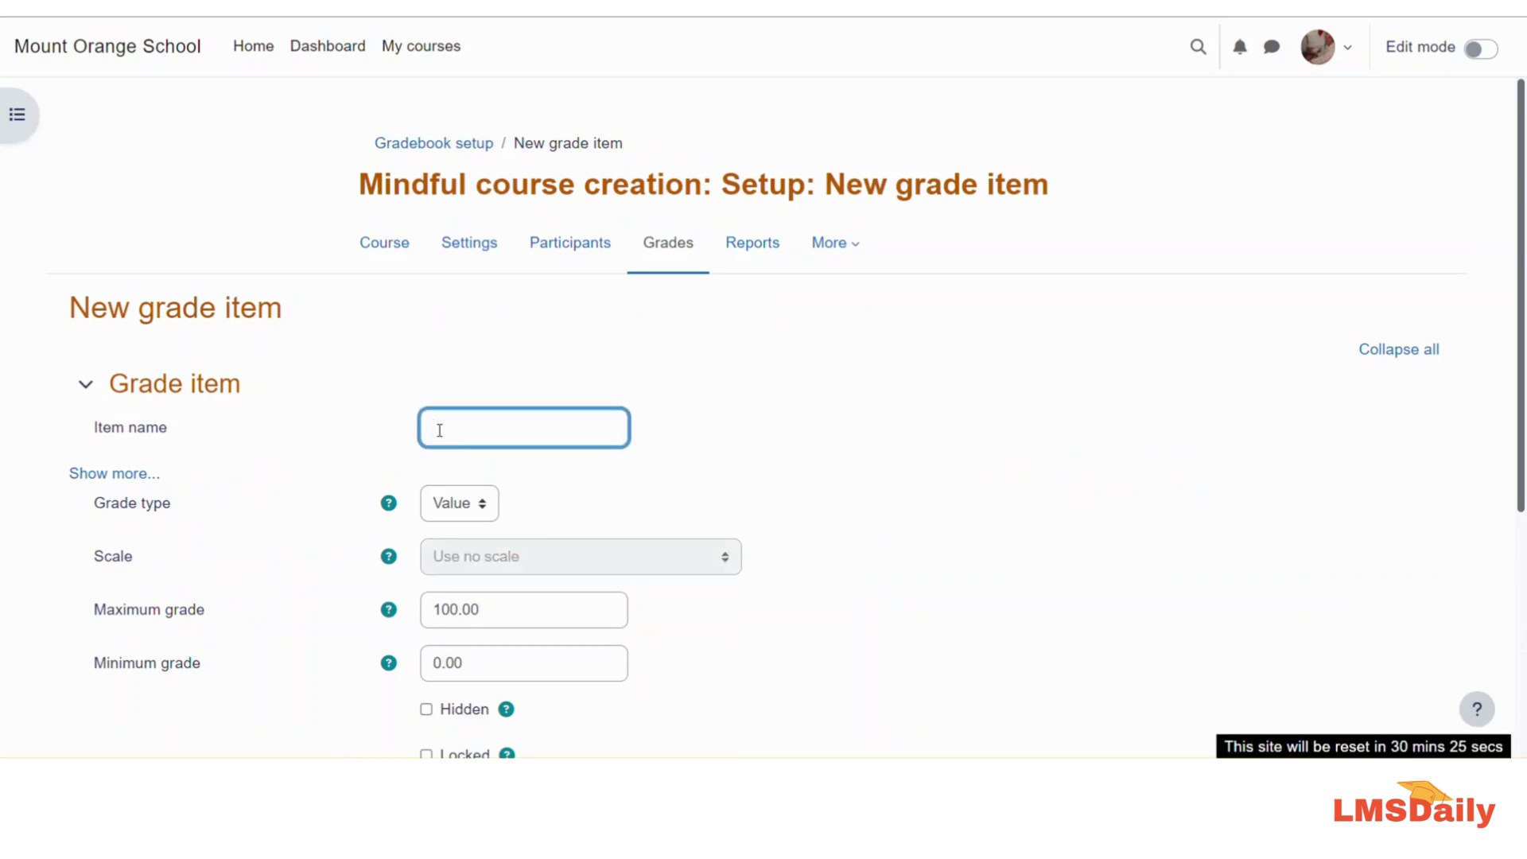
{"action": "type", "text": "Interactive Project"}
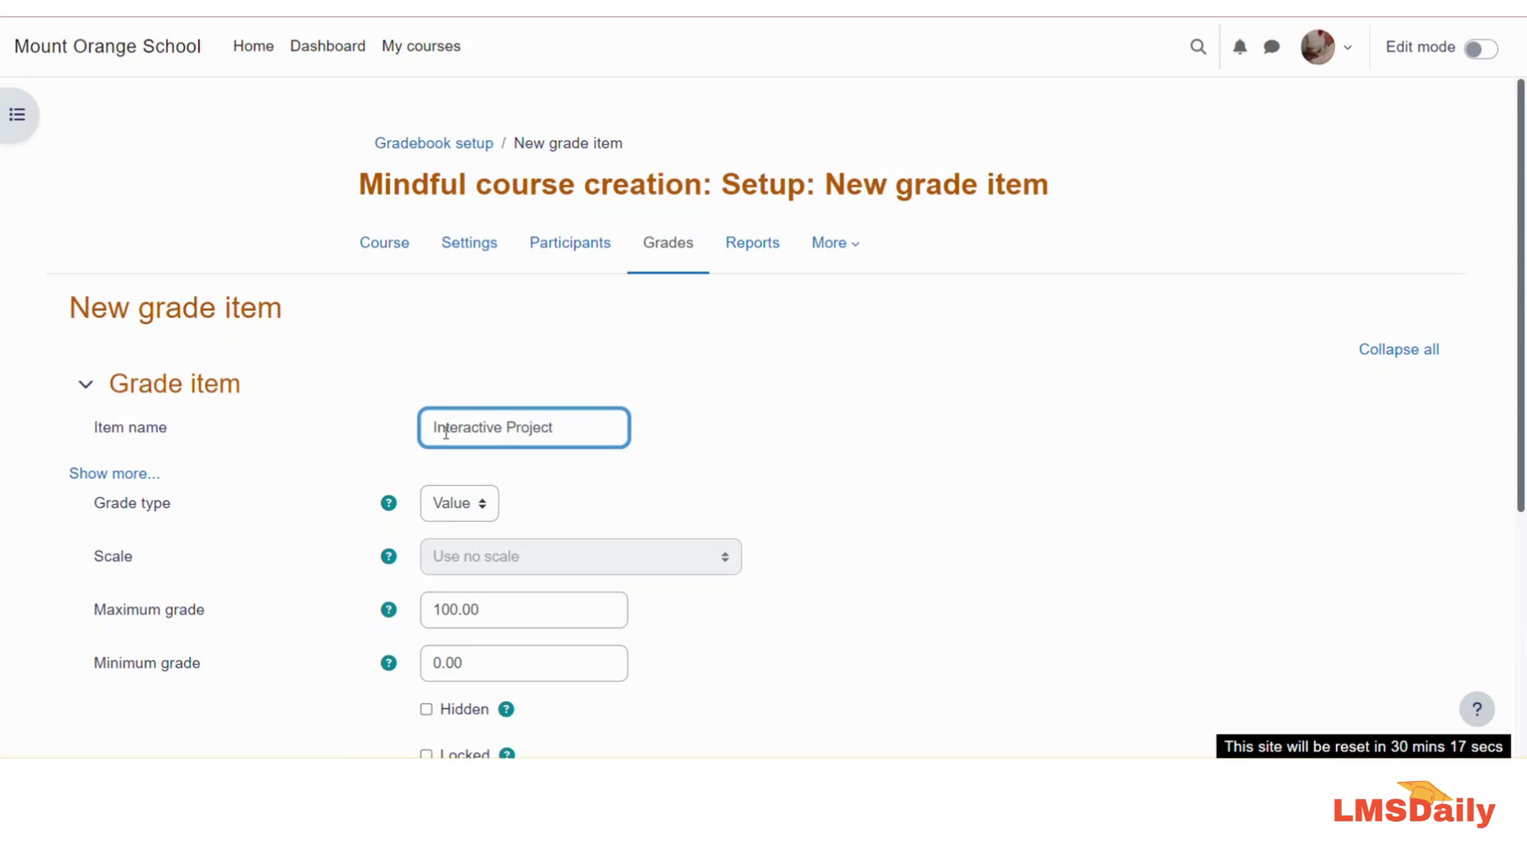
{"action": "left_click", "coordinate": [104, 478]}
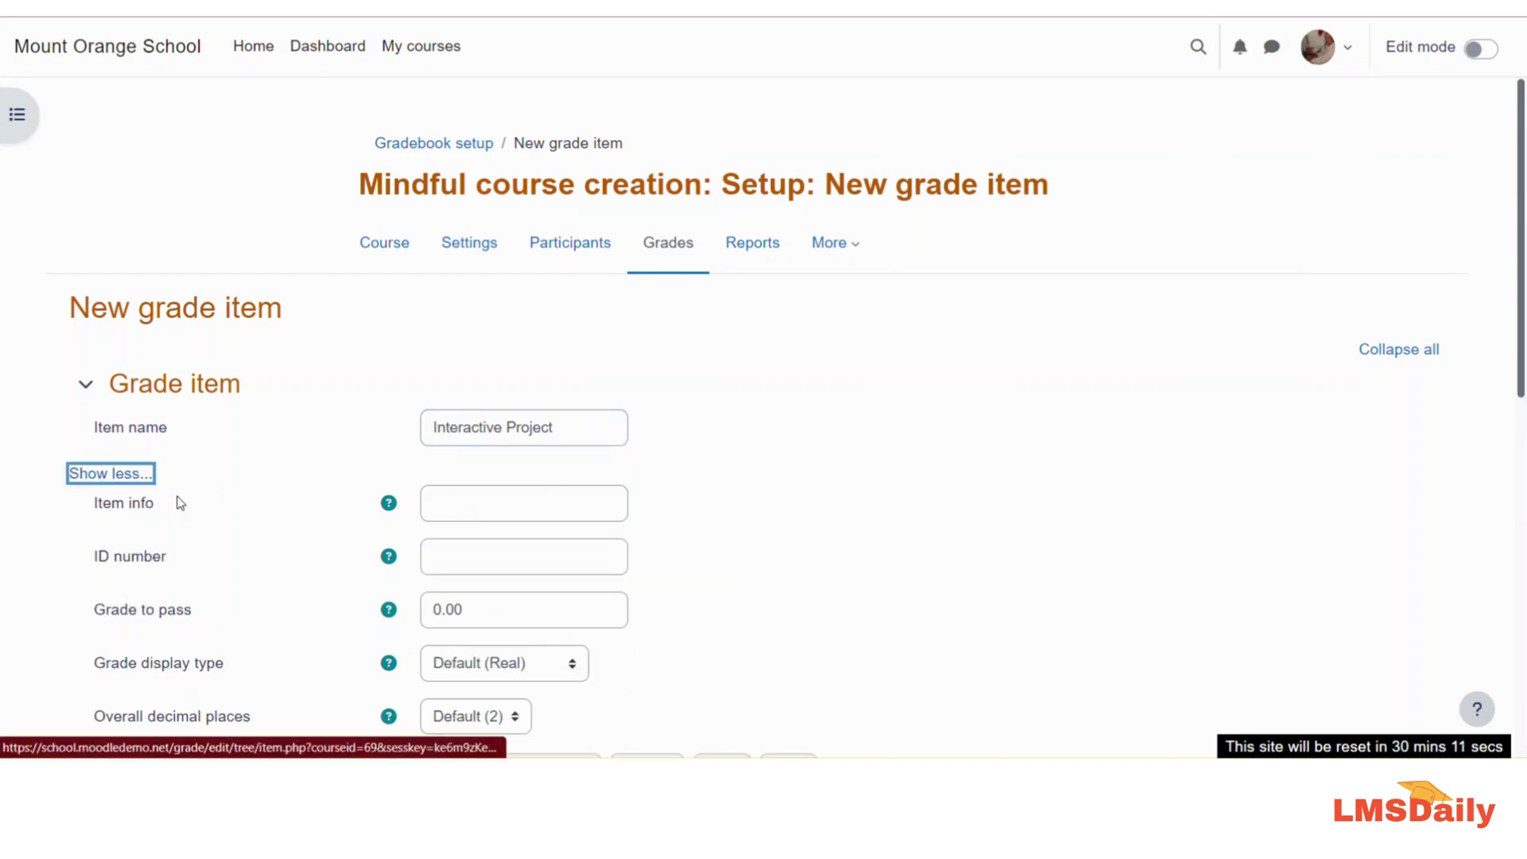
{"action": "left_click", "coordinate": [109, 477]}
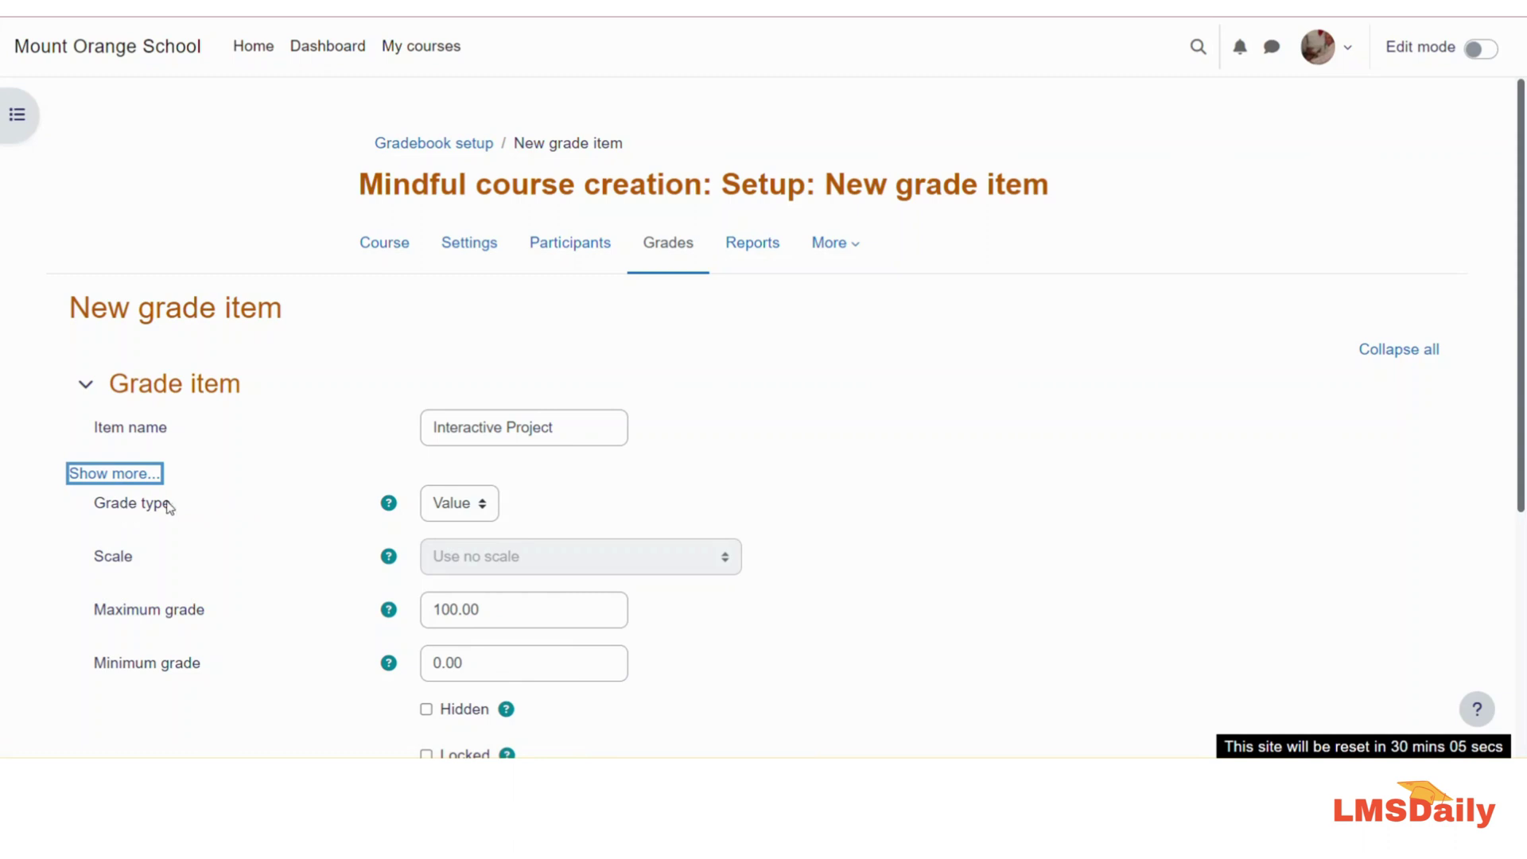
{"action": "left_click", "coordinate": [447, 506]}
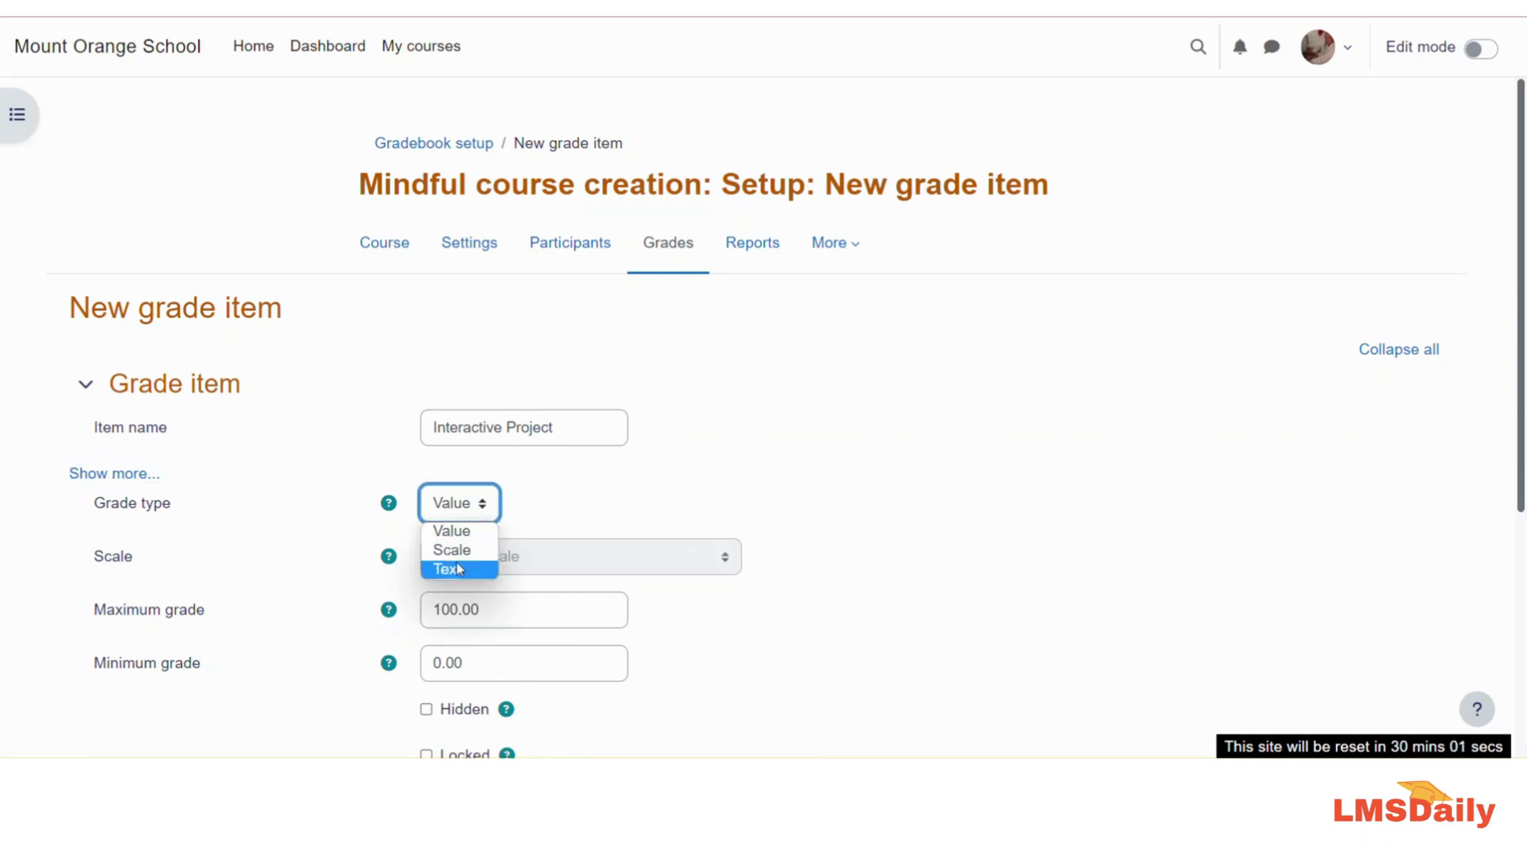
{"action": "left_click", "coordinate": [547, 512]}
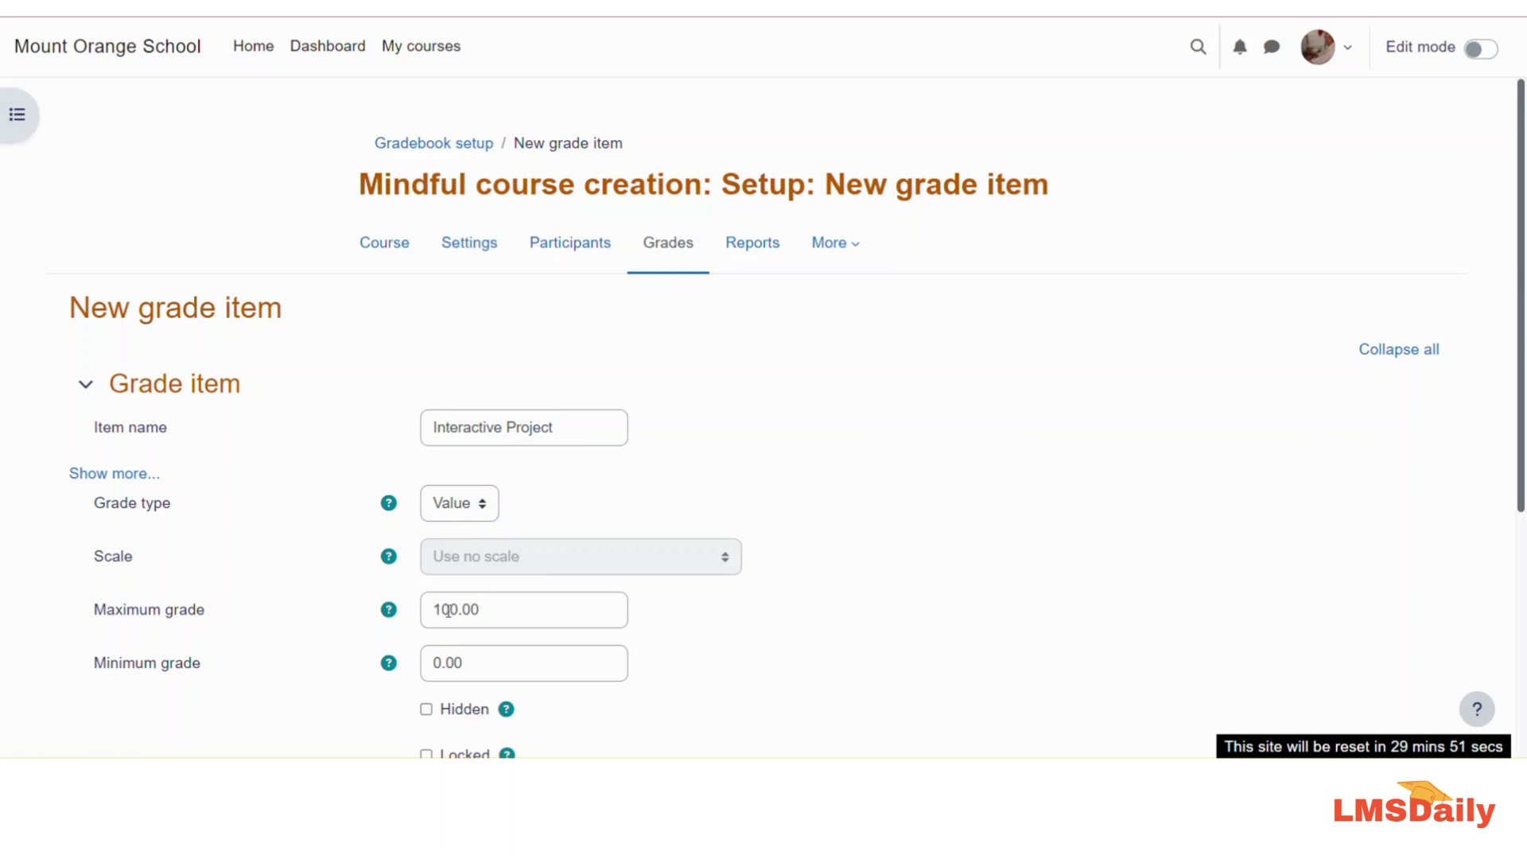
- Change the Interactive Project maximum grade from 100 to 50 and save the item
{"action": "left_click_drag", "start_coordinate": [448, 610], "coordinate": [422, 607]}
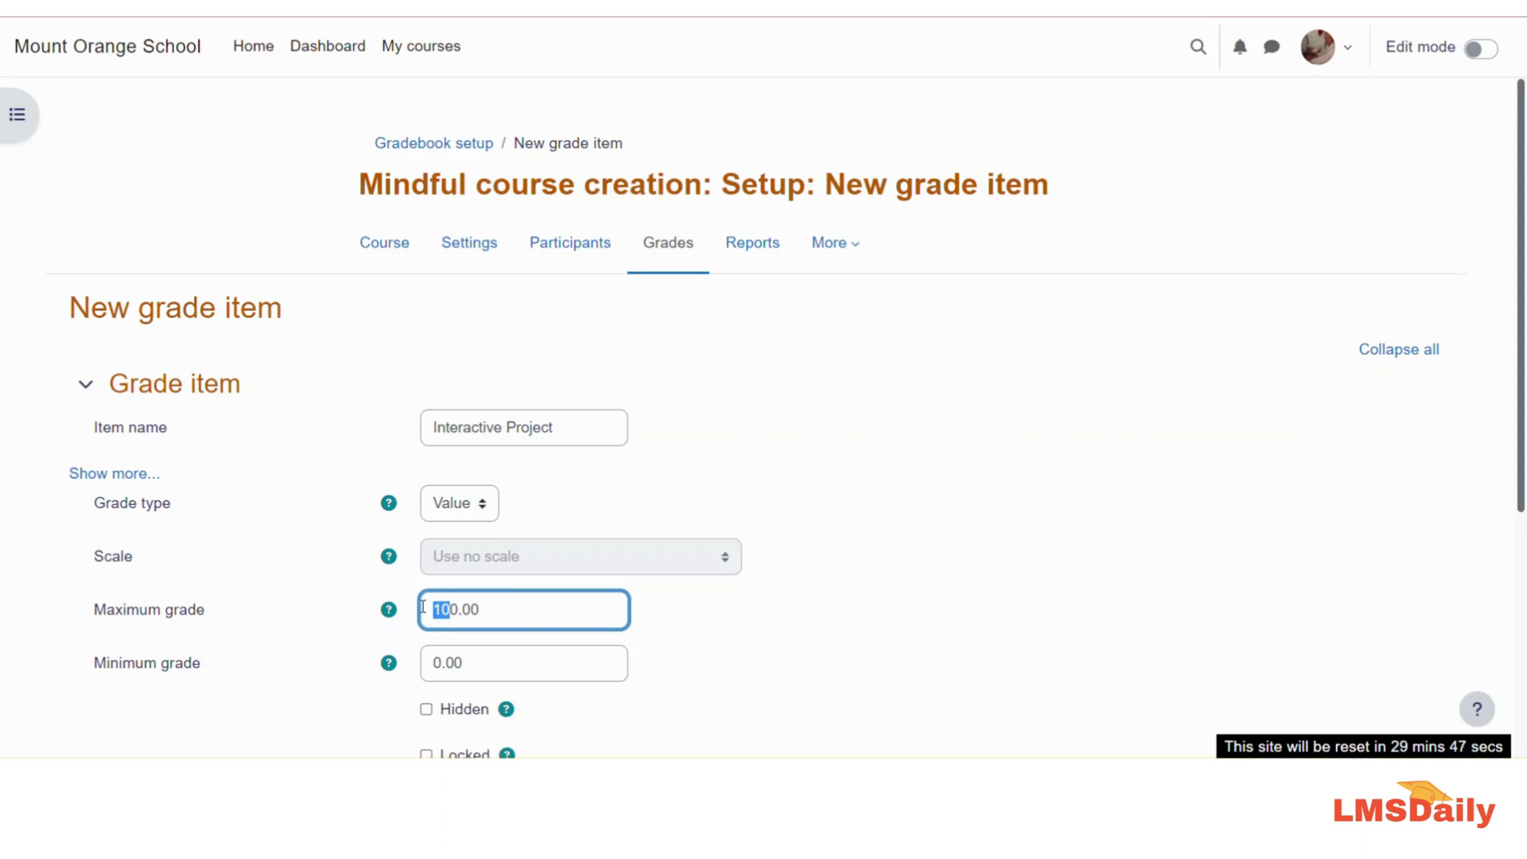
{"action": "type", "text": "5"}
{"action": "scroll", "coordinate": [377, 671], "scroll_direction": "down", "scroll_amount": 5}
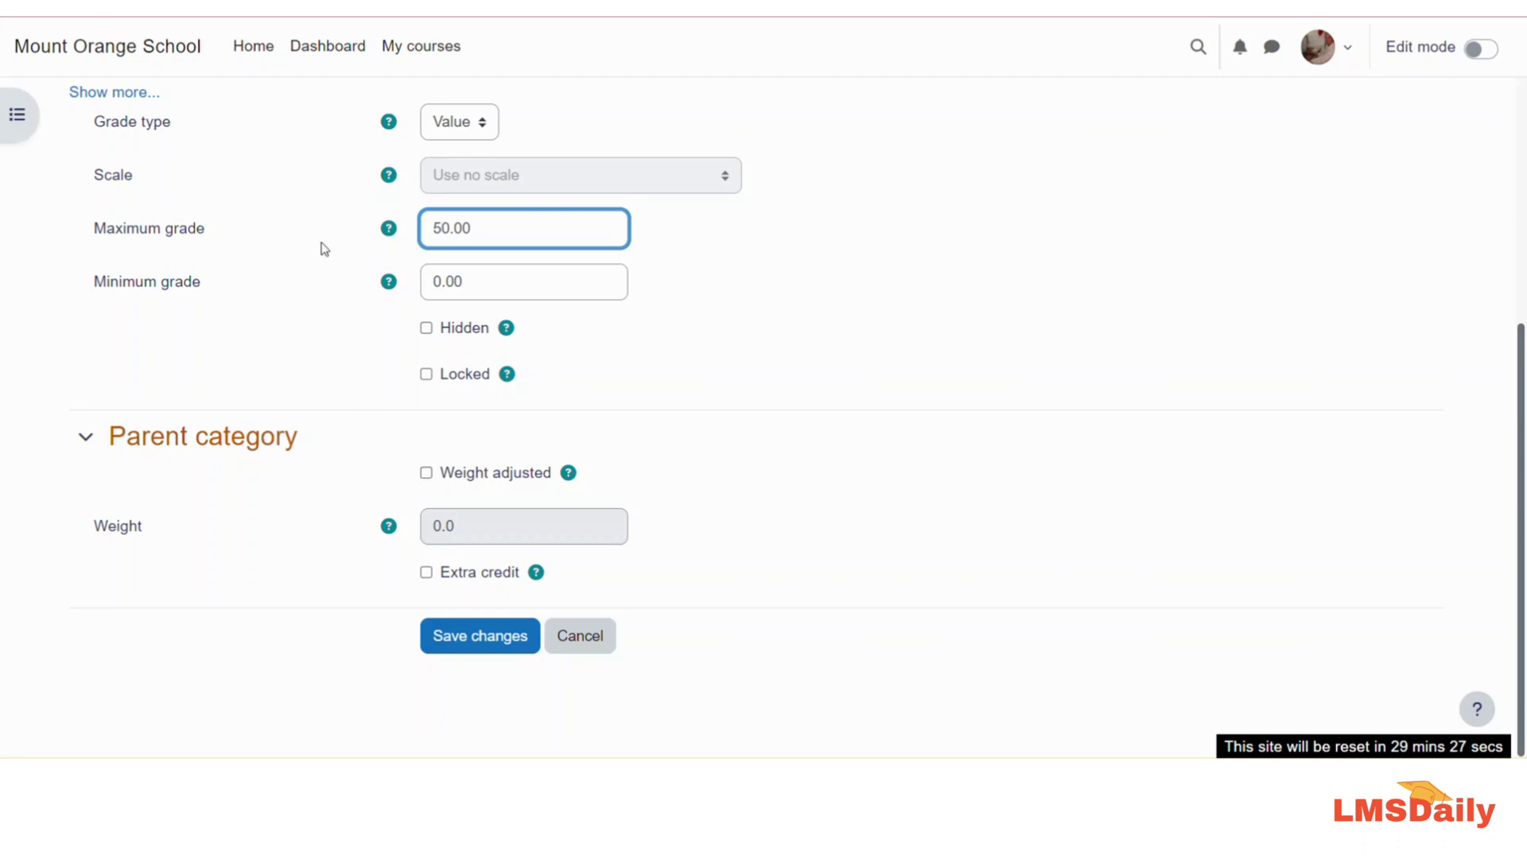
{"action": "left_click", "coordinate": [446, 651]}
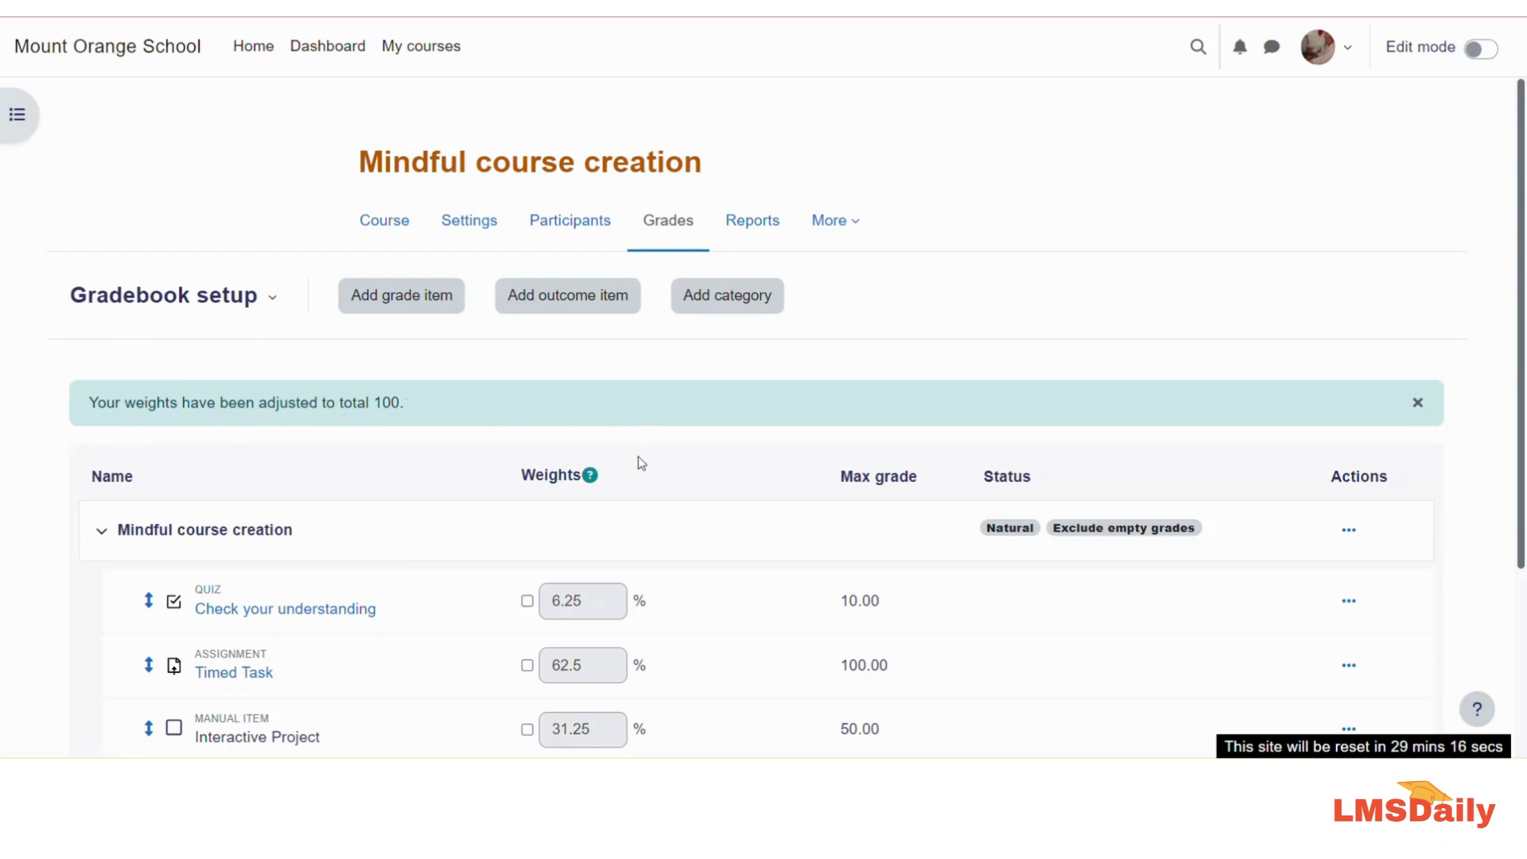
- Save the gradebook setup with weights of 6.25%, 62.5% and 31.25%
{"action": "scroll", "coordinate": [641, 463], "scroll_direction": "down", "scroll_amount": 1}
{"action": "scroll", "coordinate": [642, 463], "scroll_direction": "down", "scroll_amount": 3}
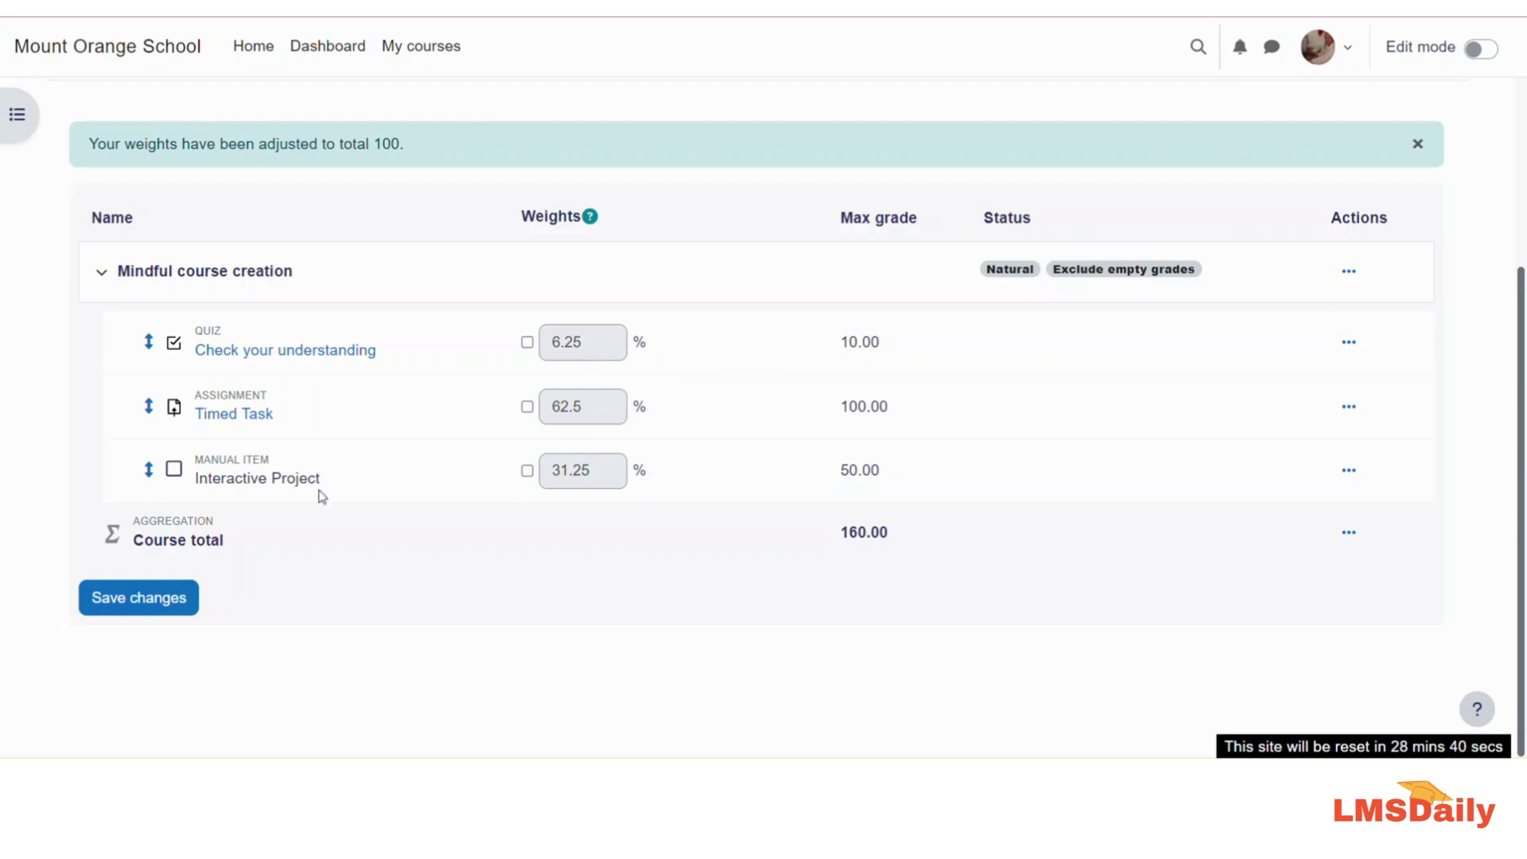
{"action": "left_click", "coordinate": [167, 608]}
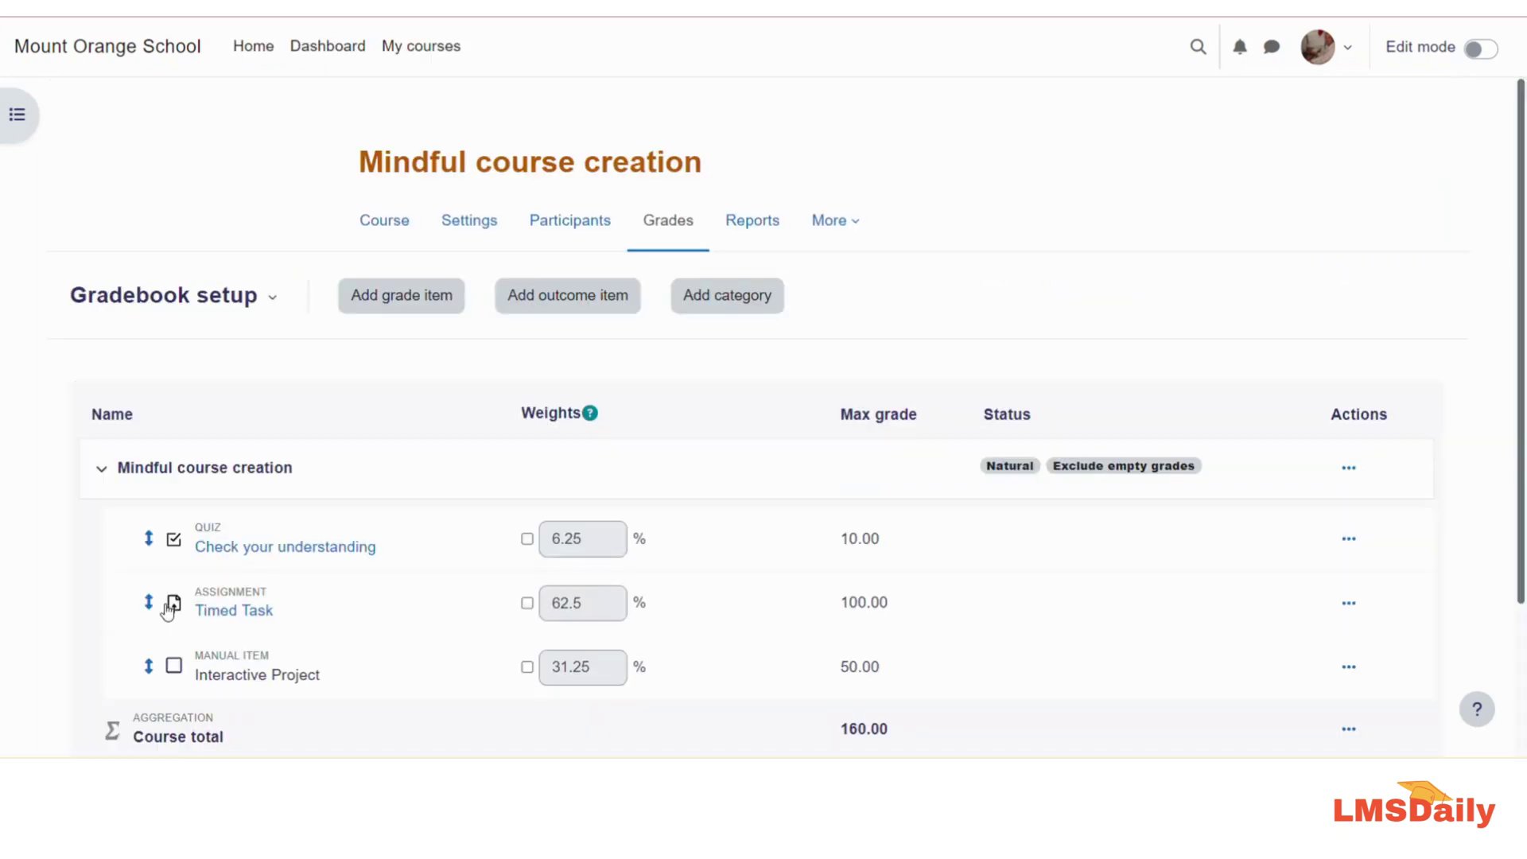
- Go back to the Grader report and turn Edit mode on
{"action": "left_click", "coordinate": [215, 303]}
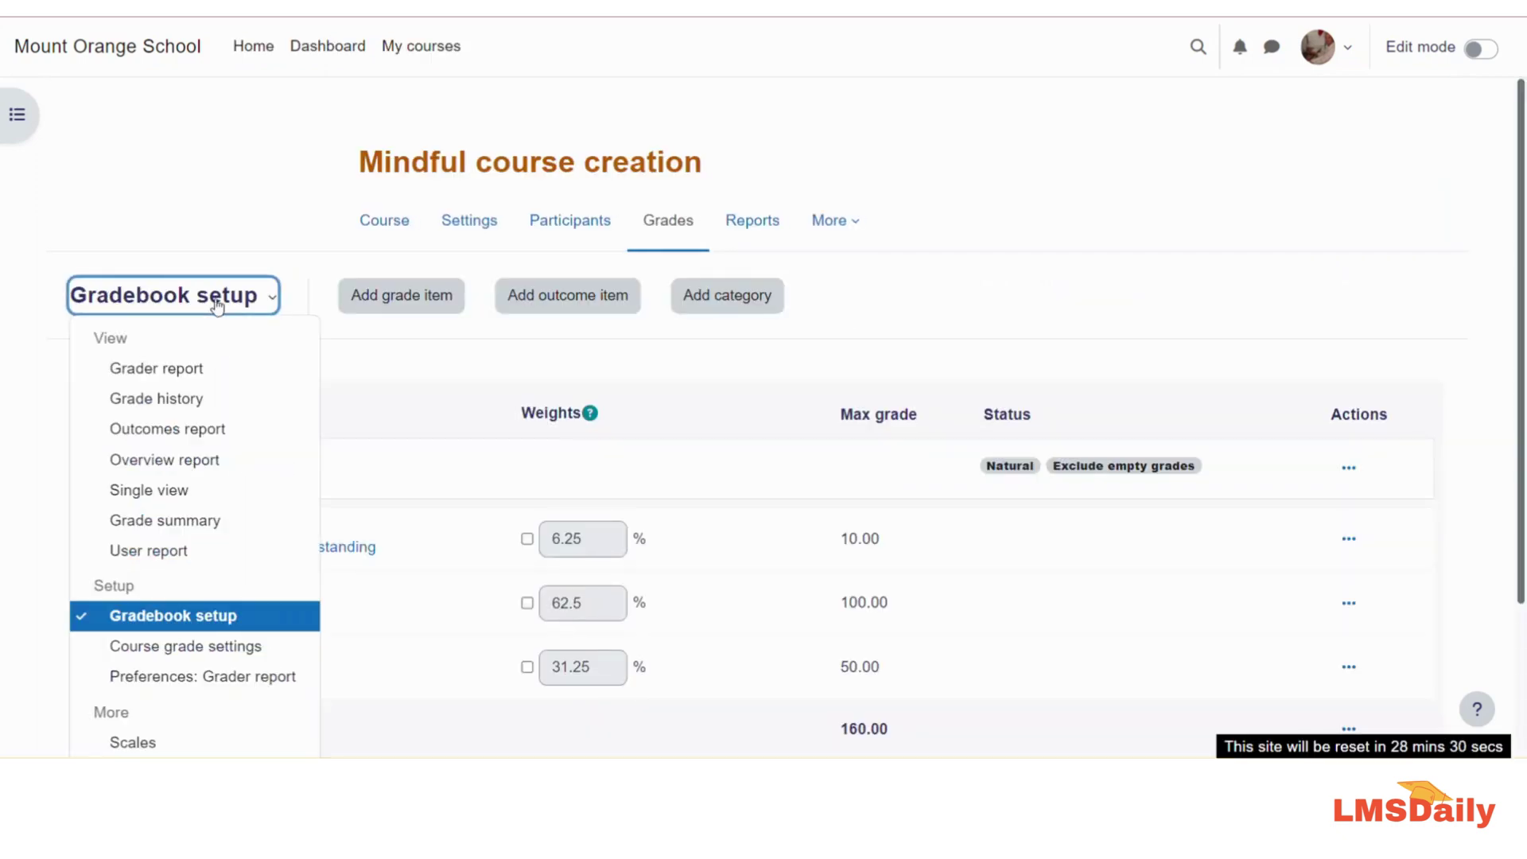
{"action": "left_click", "coordinate": [188, 370]}
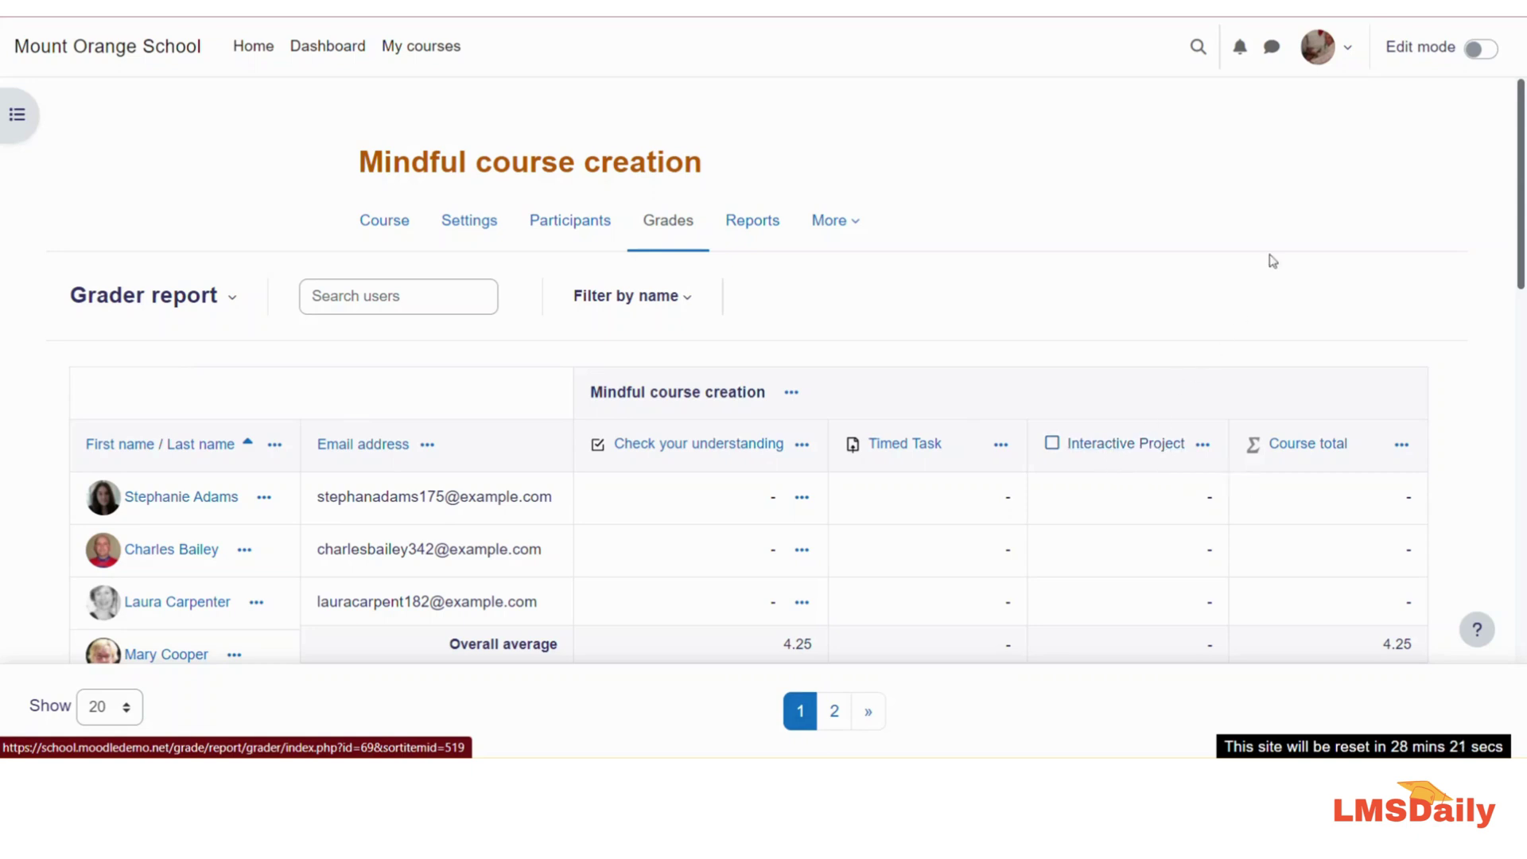
{"action": "left_click", "coordinate": [1476, 49]}
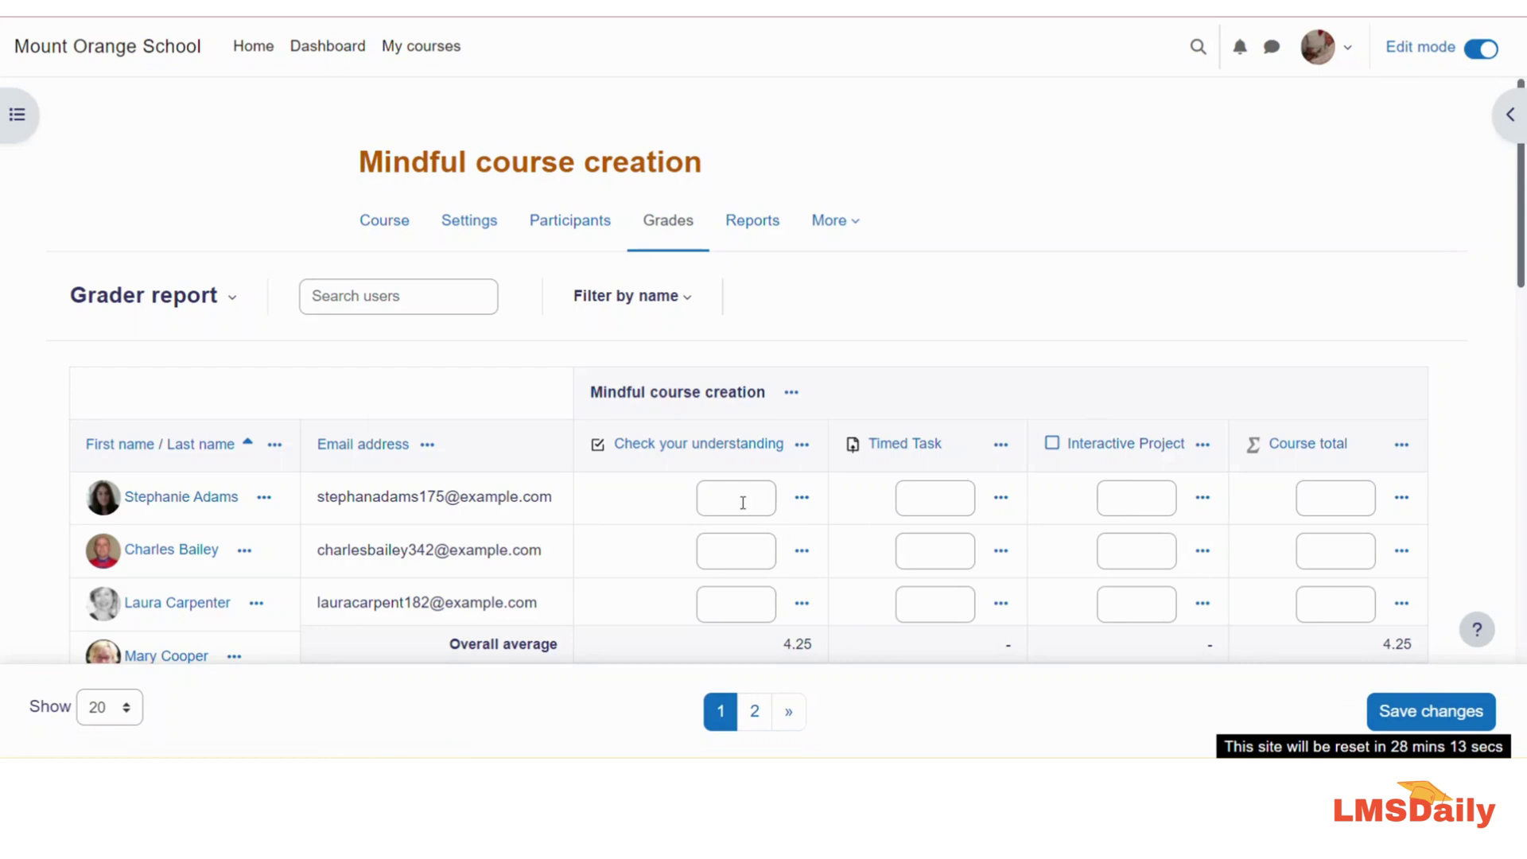
- Give the first three students Interactive Project scores of 45, 48 and 35, then save
{"action": "left_click", "coordinate": [1114, 498]}
{"action": "type", "text": "45"}
{"action": "left_click", "coordinate": [1136, 549]}
{"action": "type", "text": "48"}
{"action": "left_click", "coordinate": [1150, 606]}
{"action": "type", "text": "35"}
{"action": "scroll", "coordinate": [1145, 592], "scroll_direction": "down", "scroll_amount": 3}
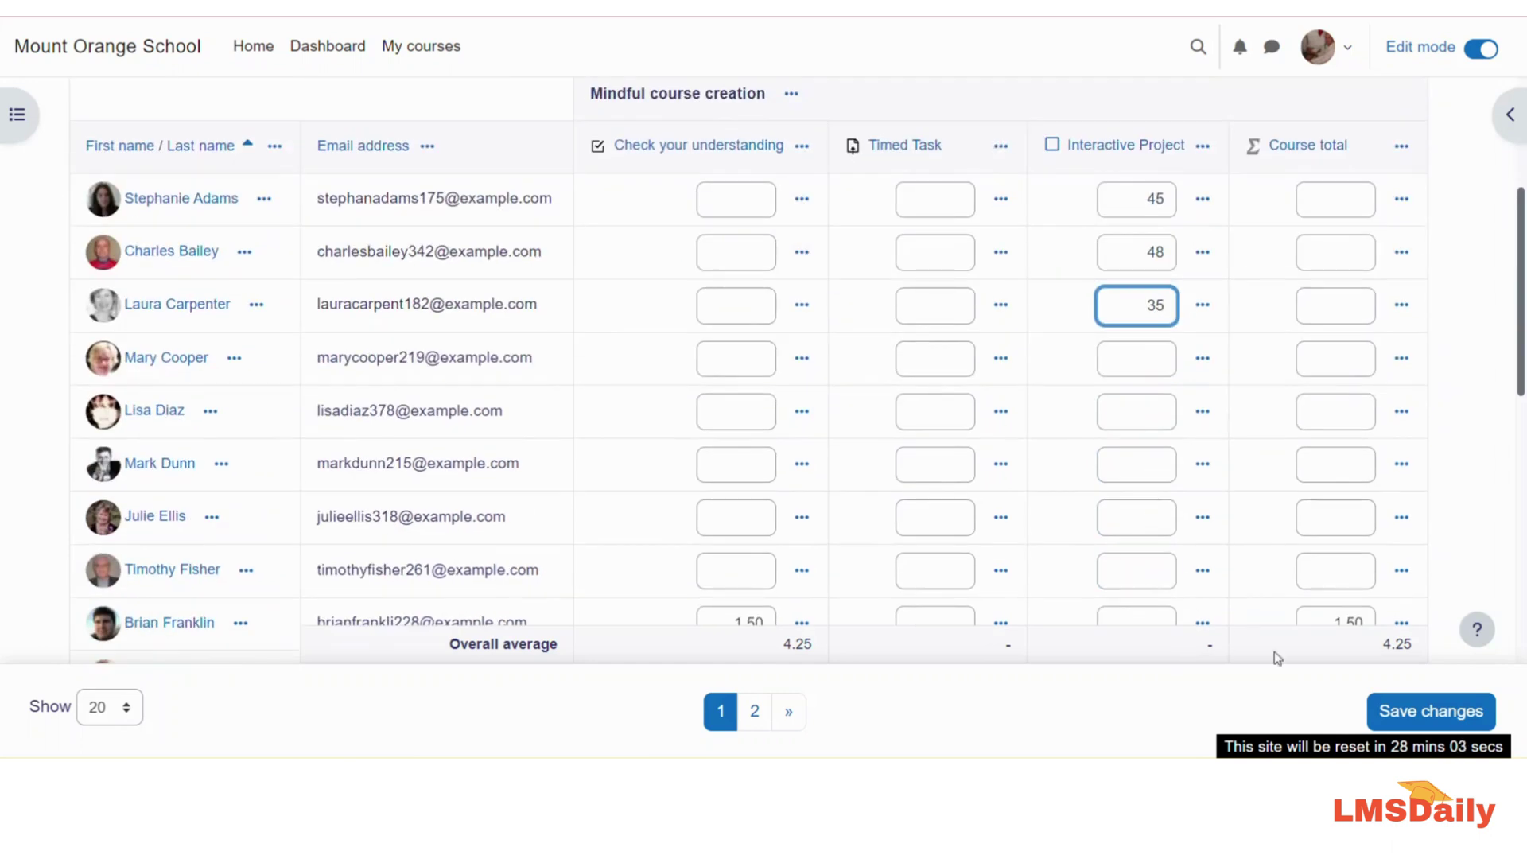
{"action": "left_click", "coordinate": [1391, 714]}
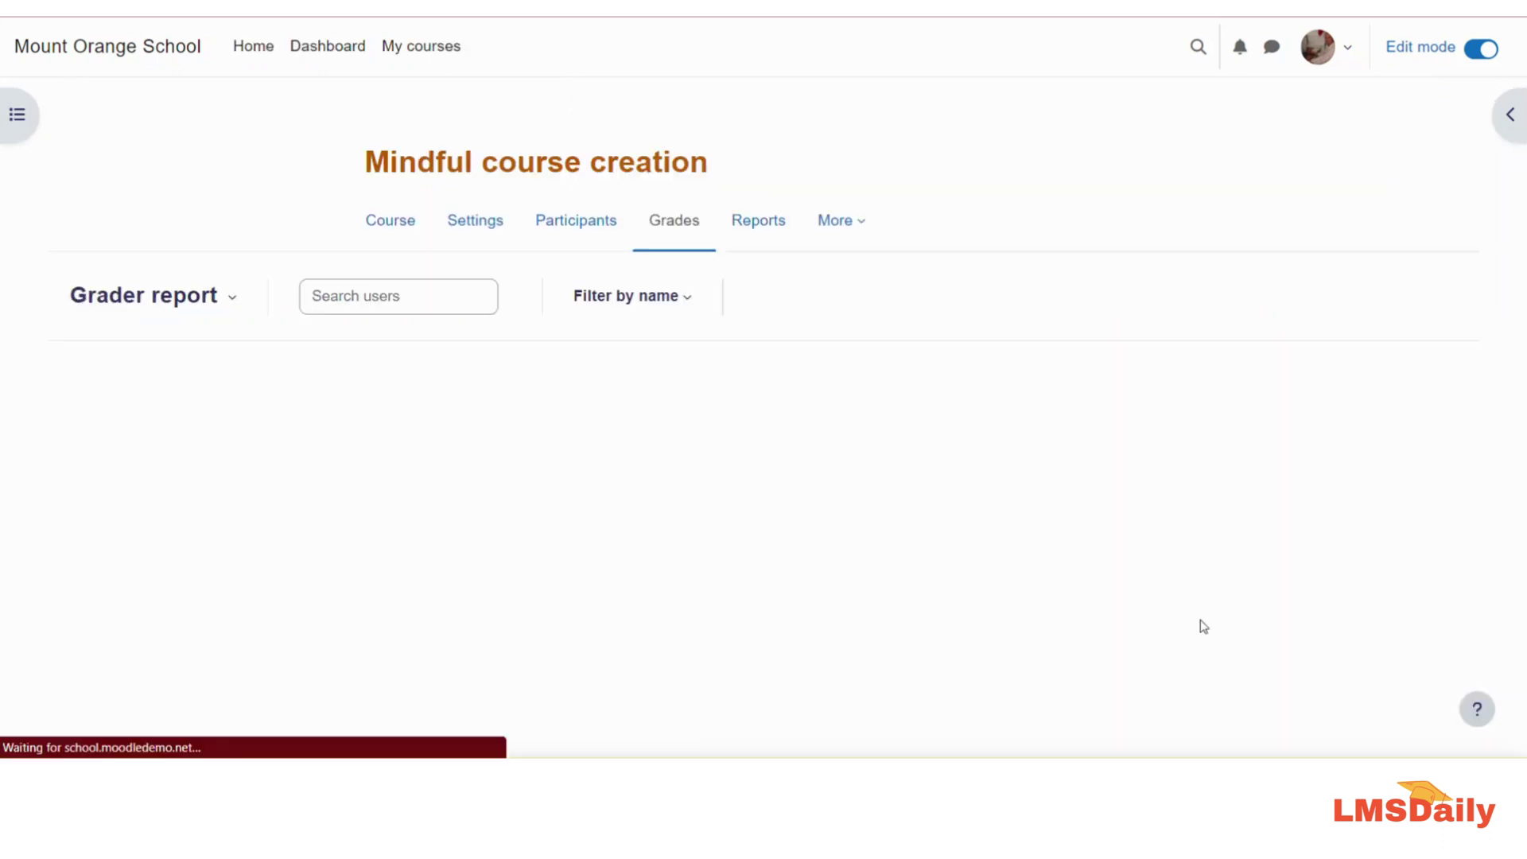
{"action": "scroll", "coordinate": [768, 368], "scroll_direction": "down", "scroll_amount": 2}
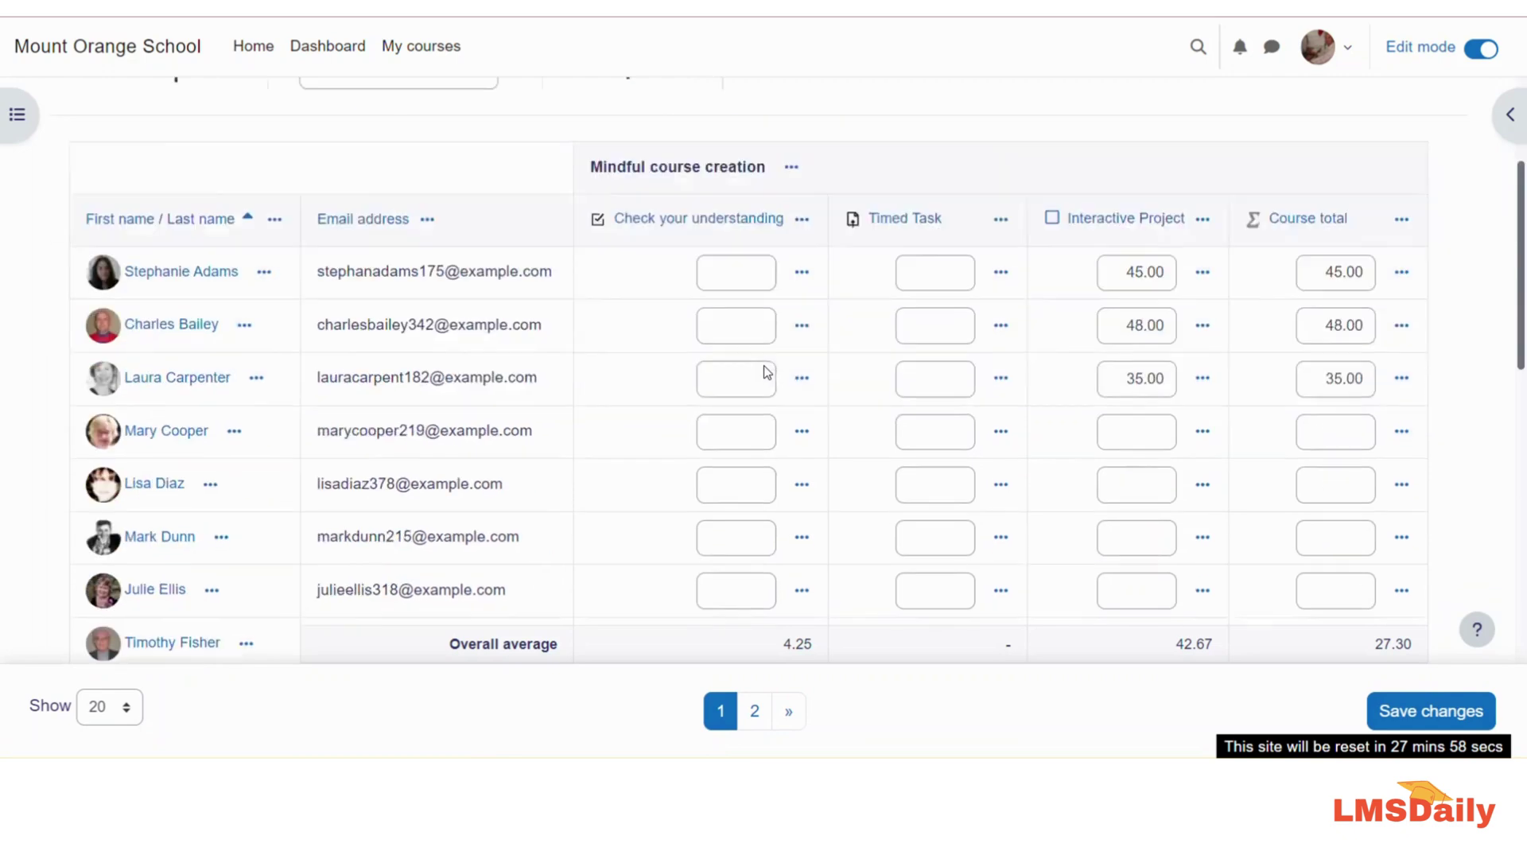
{"action": "scroll", "coordinate": [764, 366], "scroll_direction": "down", "scroll_amount": 2}
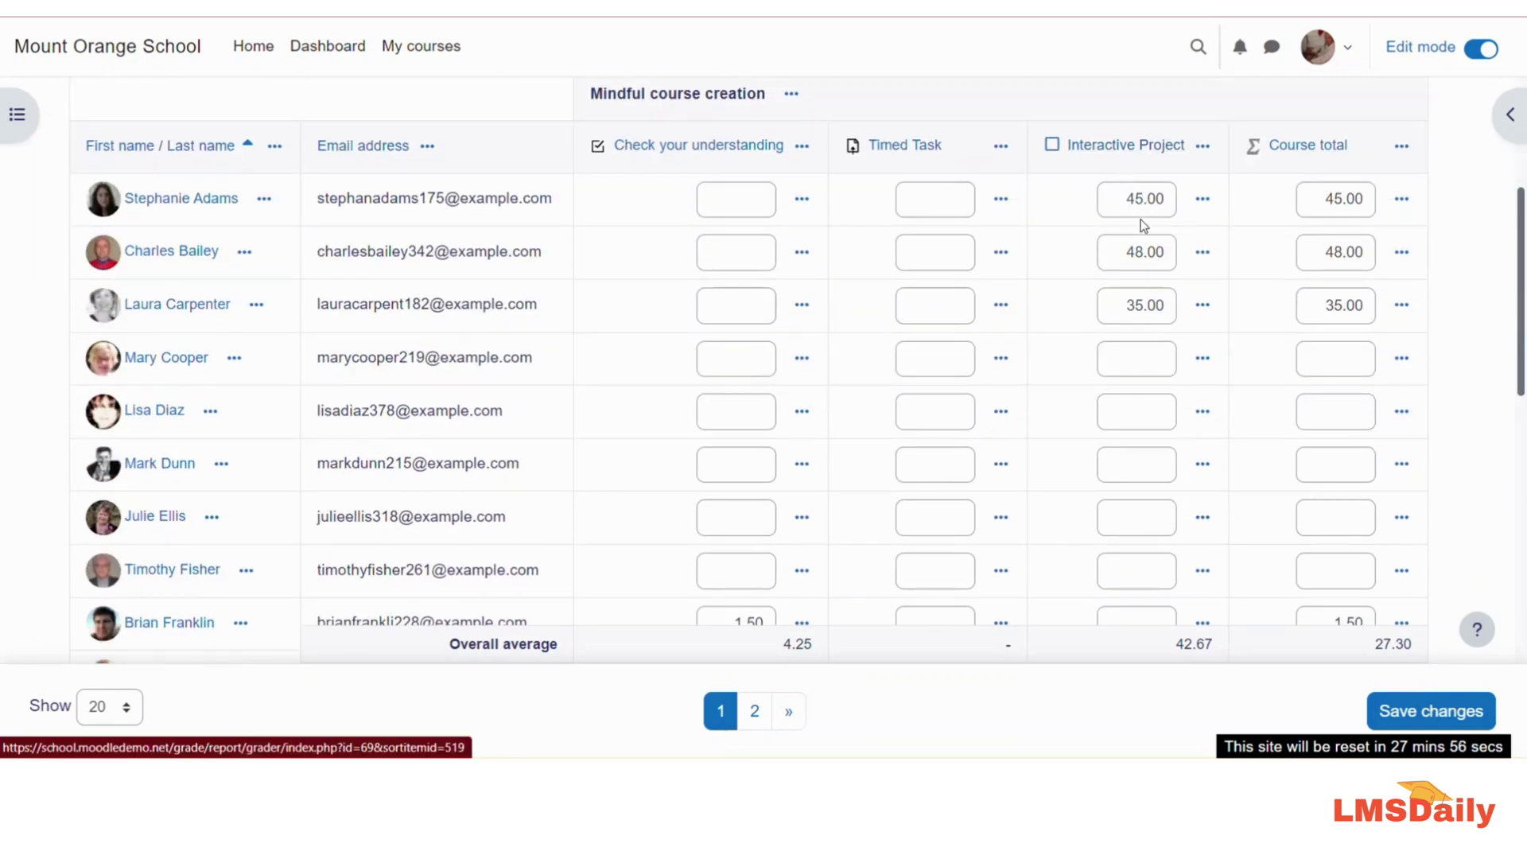